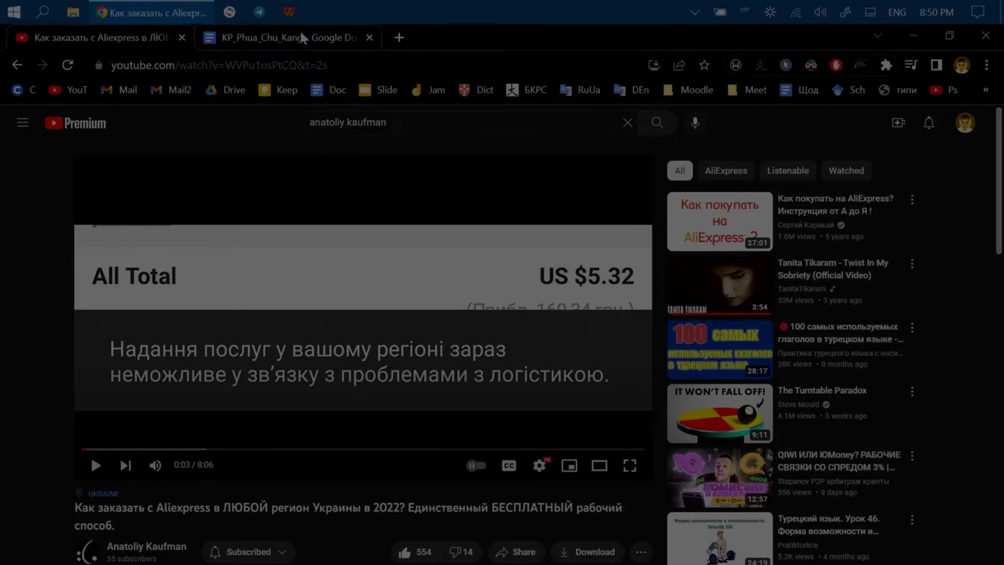
- Switch to the KP_Phua_Chu_Kang Google Docs tab in the browser
click(301, 33)
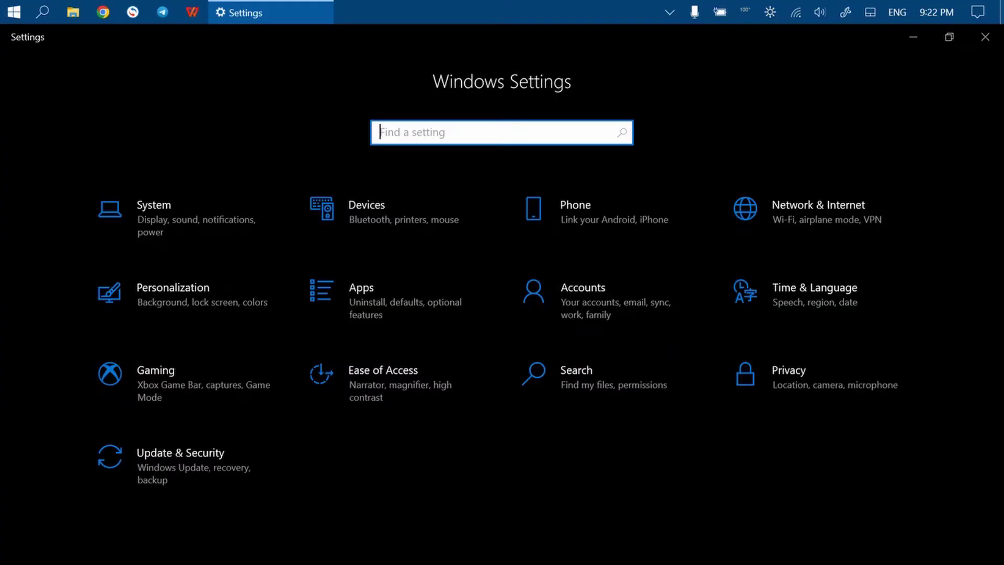
- Go to System > Display in Windows Settings and scroll down to Brightness and color
click(203, 234)
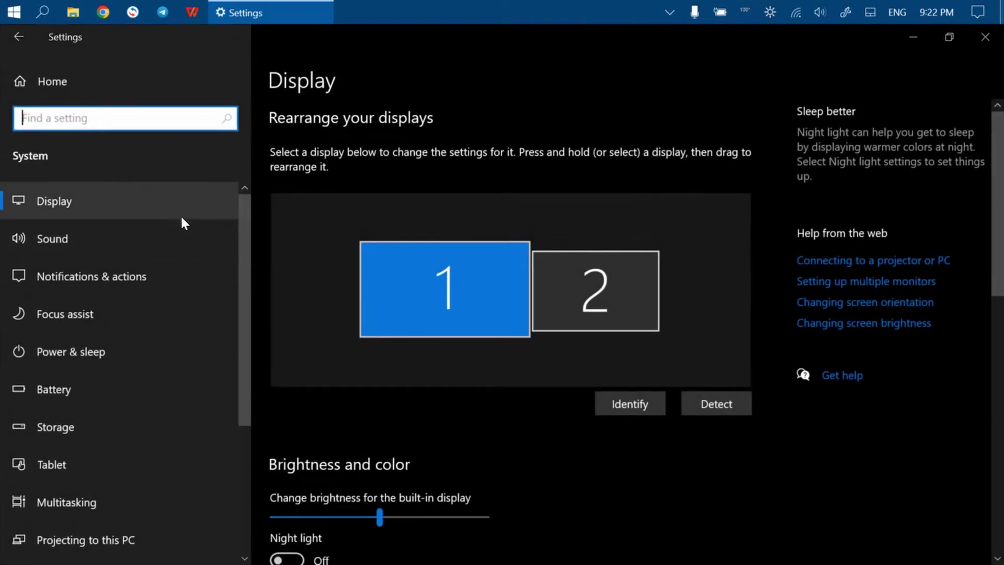
click(178, 212)
scroll(511, 480, down, 3)
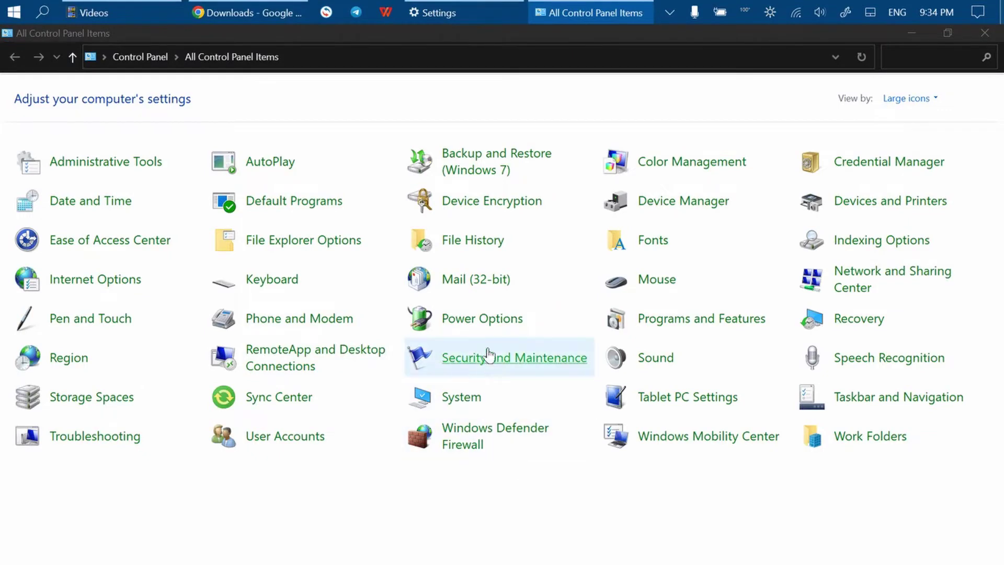
- Open ASUS Recommended's advanced power settings and expand Display > Turn off display after
click(488, 324)
click(488, 325)
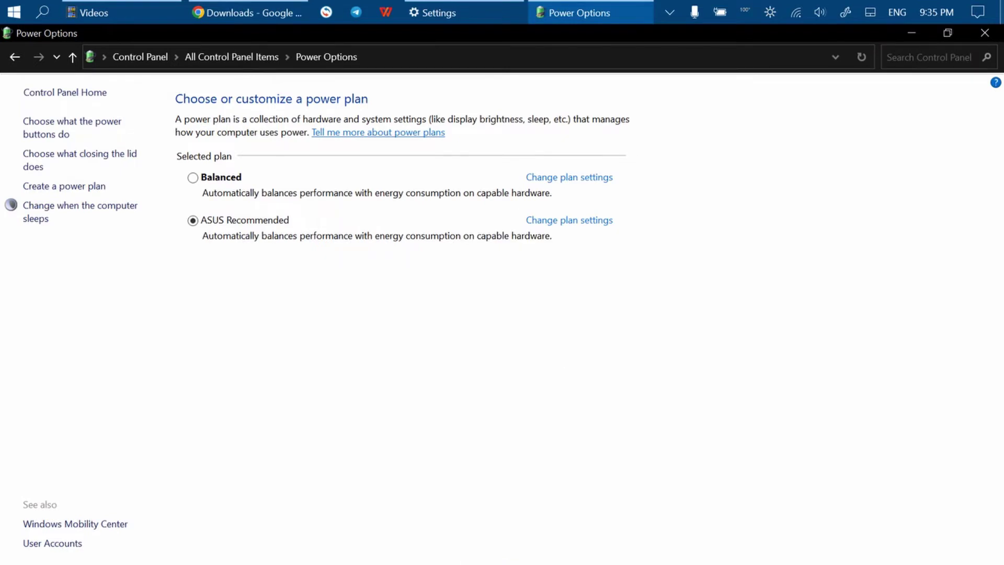
click(551, 222)
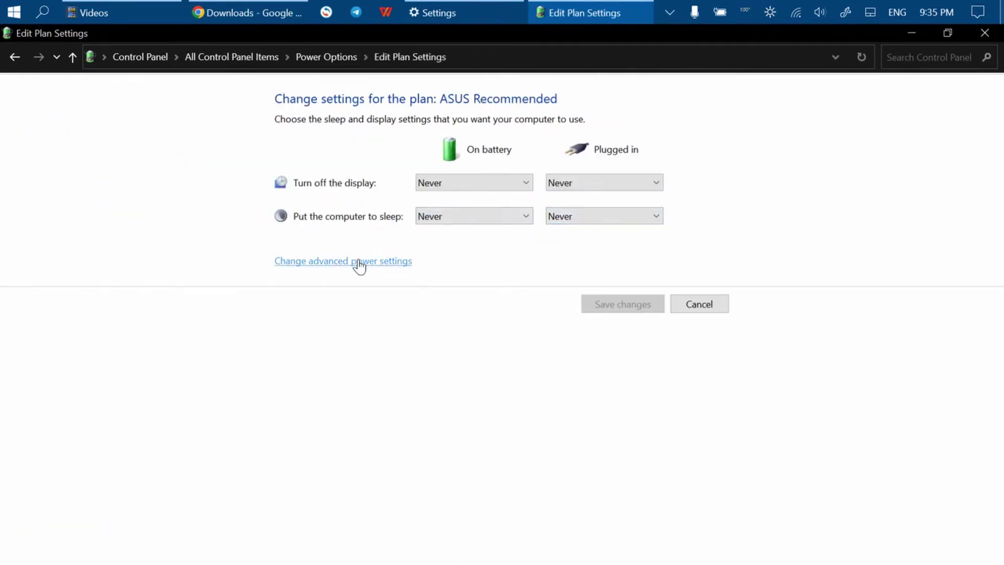
click(359, 261)
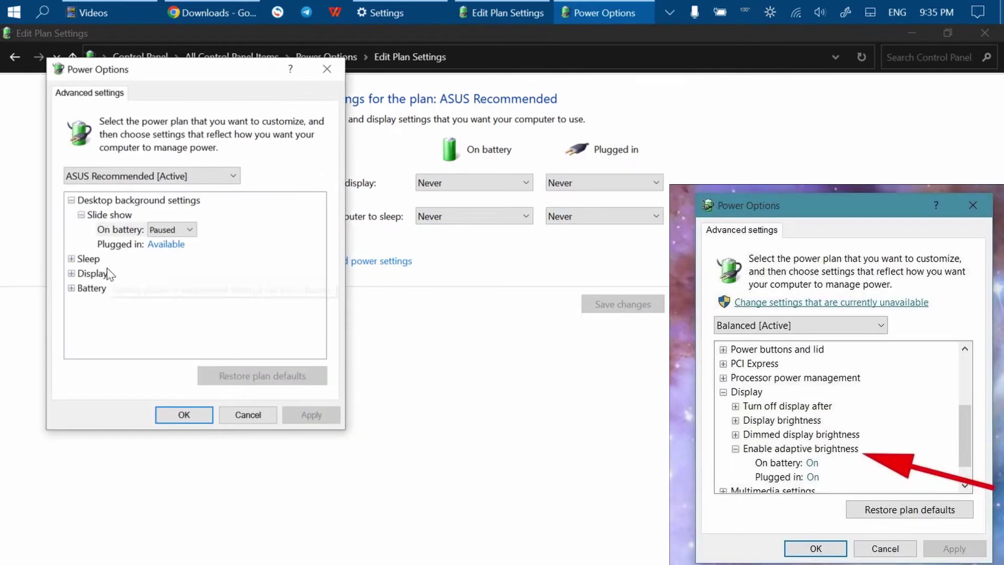
click(73, 274)
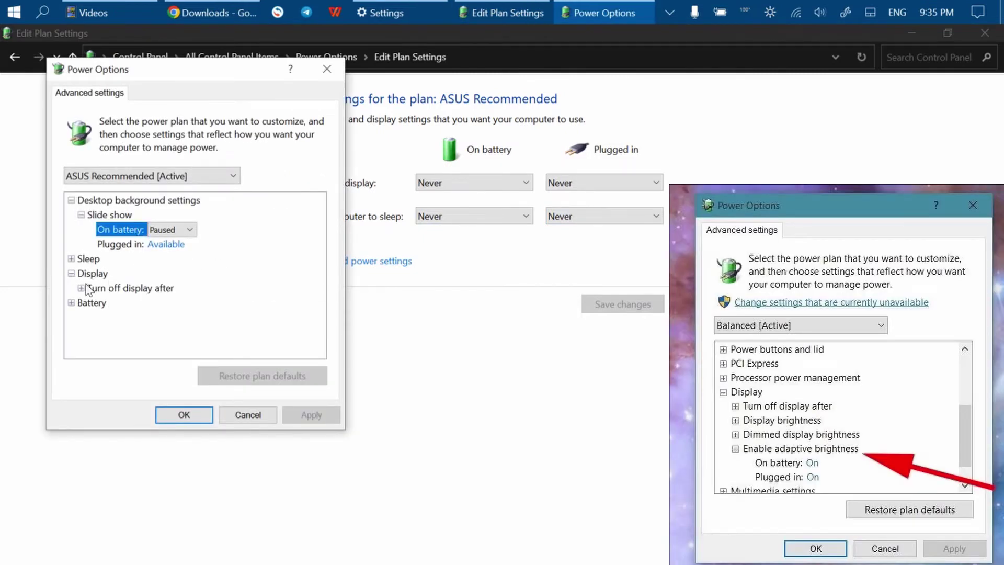
click(81, 287)
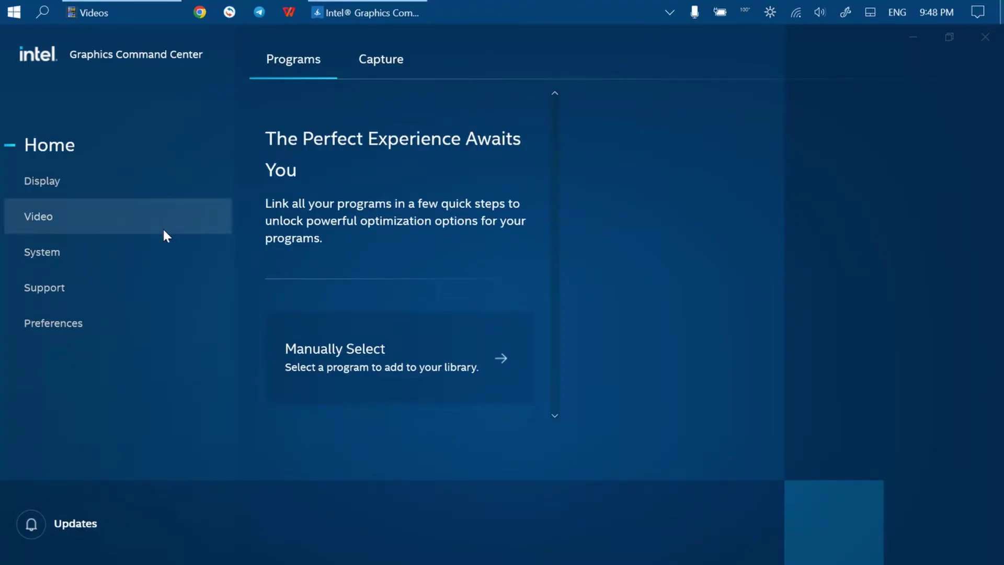
- Show the Power tab of the System section in Intel Graphics Command Center
click(140, 248)
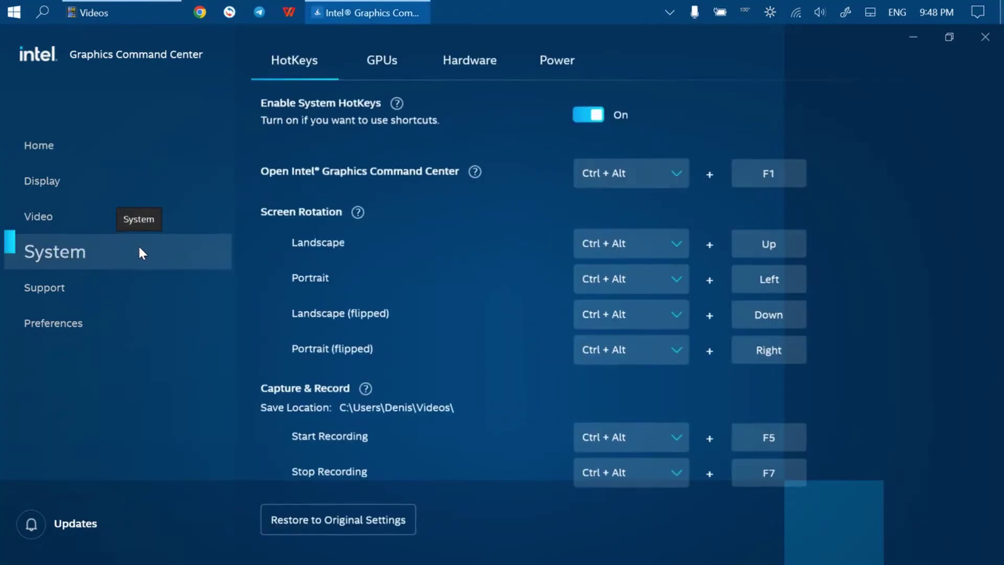
click(557, 60)
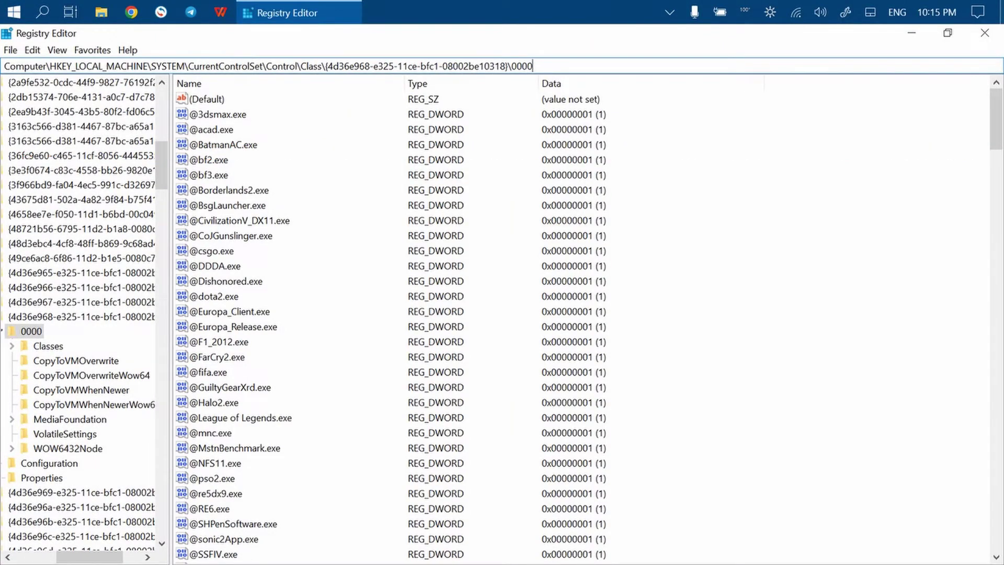
- Navigate the address bar to the Control\Class\{4d36e968-e325-11ce-bfc1-08002be10318}\0000 key
drag(533, 66, 4, 67)
key(End)
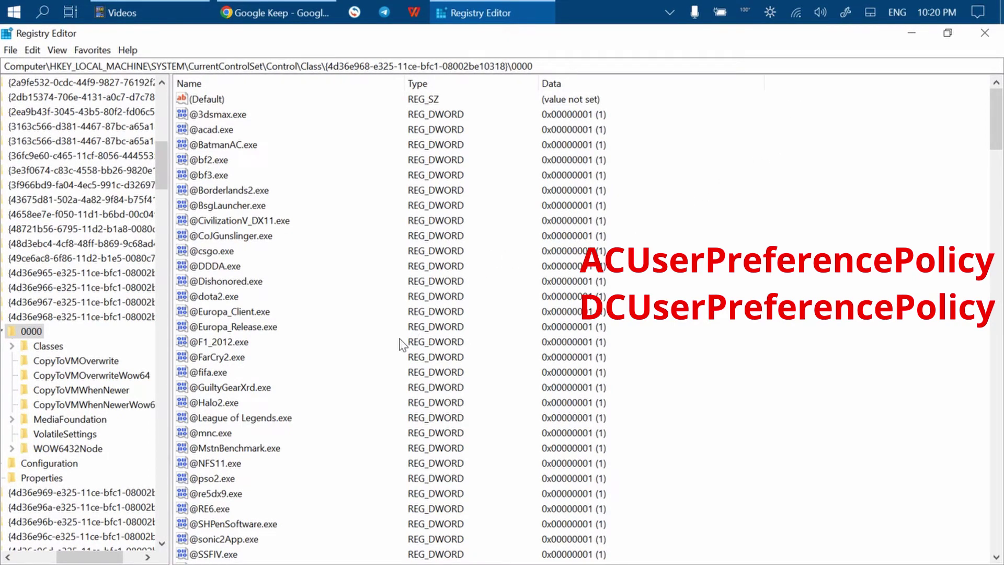
- Jump to ACUserPreferencePolicy by typing ACU and open its value editor
text(ACUserPreferencePolicy)
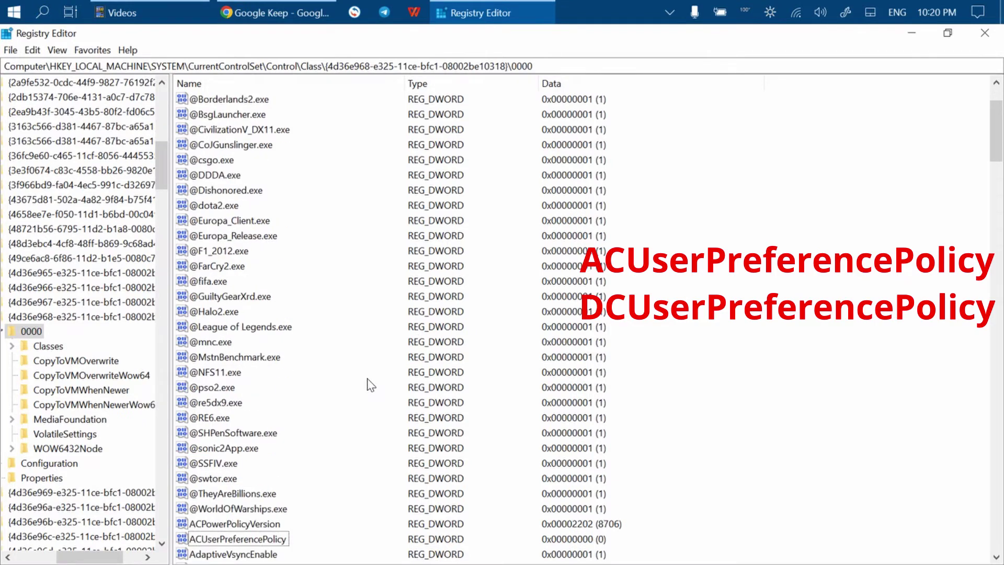
scroll(370, 385, down, 1)
scroll(371, 385, down, 4)
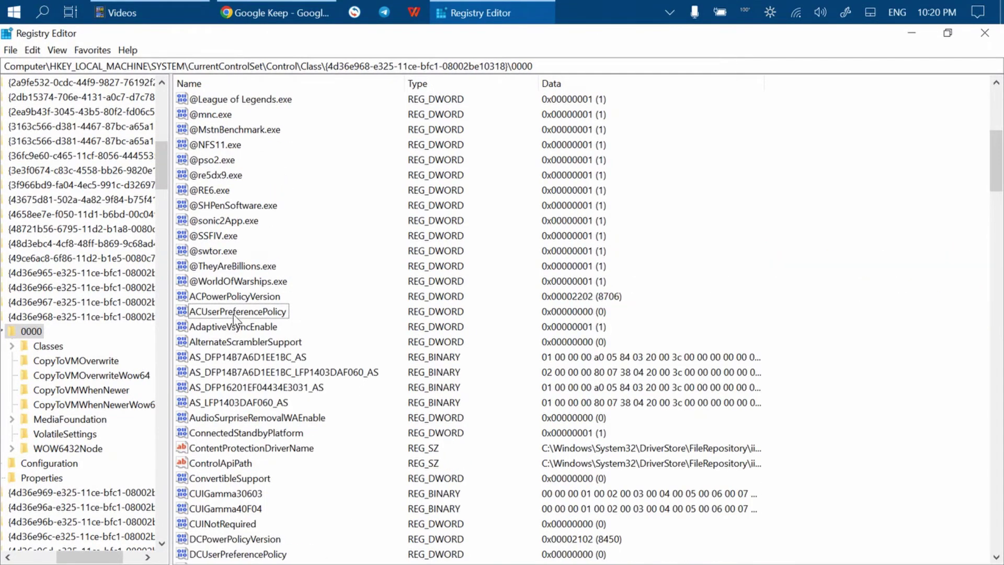
click(240, 313)
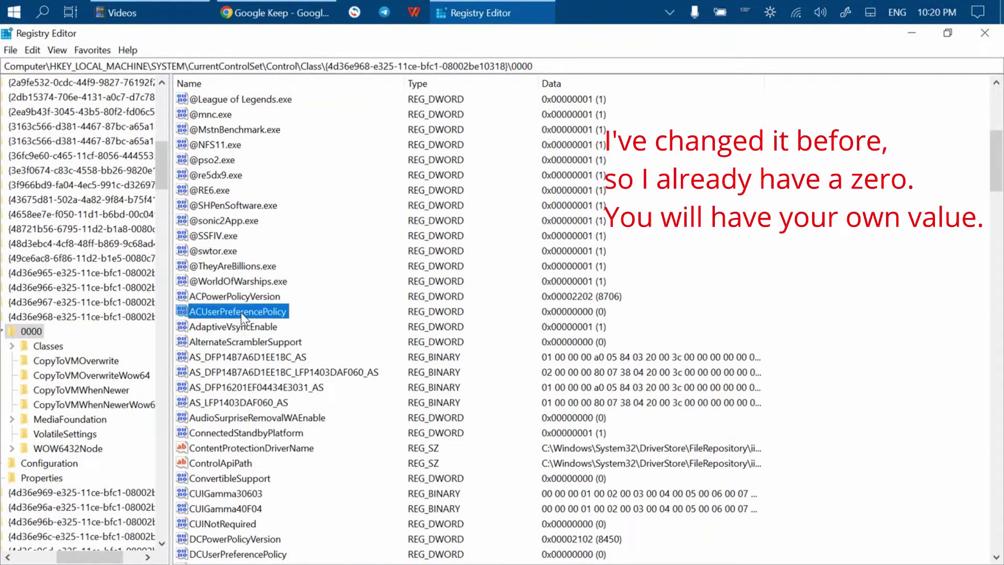
double_click(244, 313)
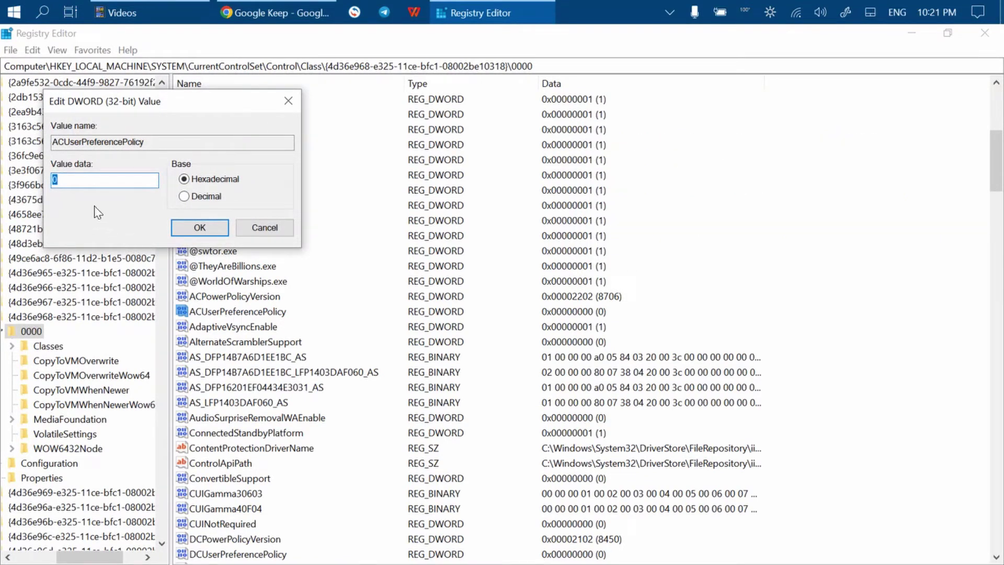
- After checking the Google Keep note, confirm ACUserPreferencePolicy value data as 0
click(58, 180)
click(274, 13)
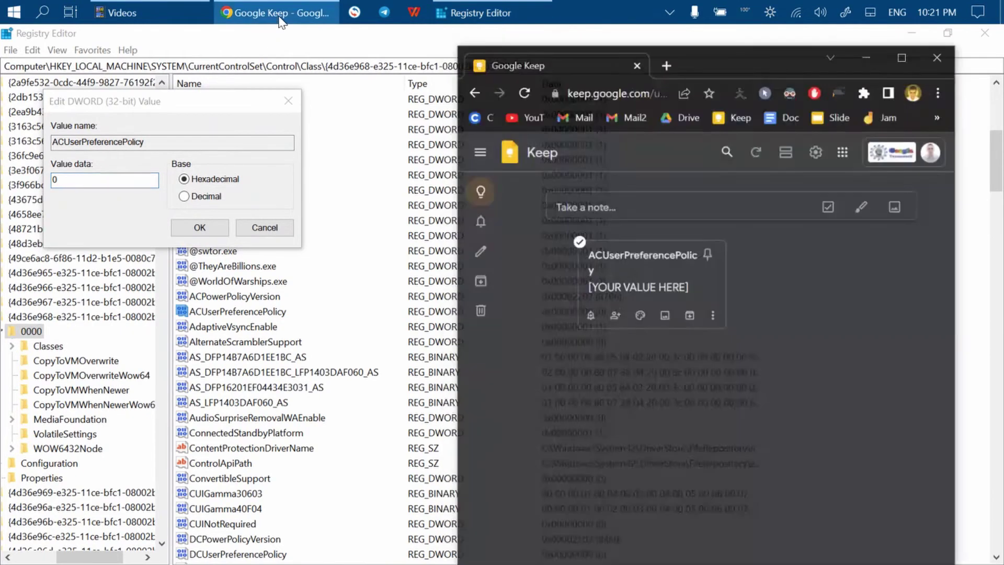
click(652, 284)
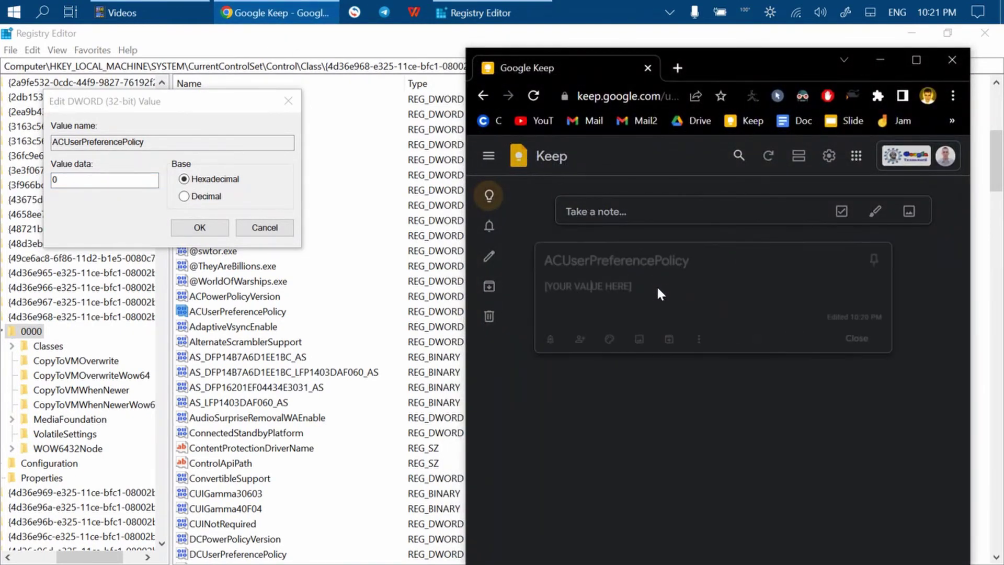
click(873, 341)
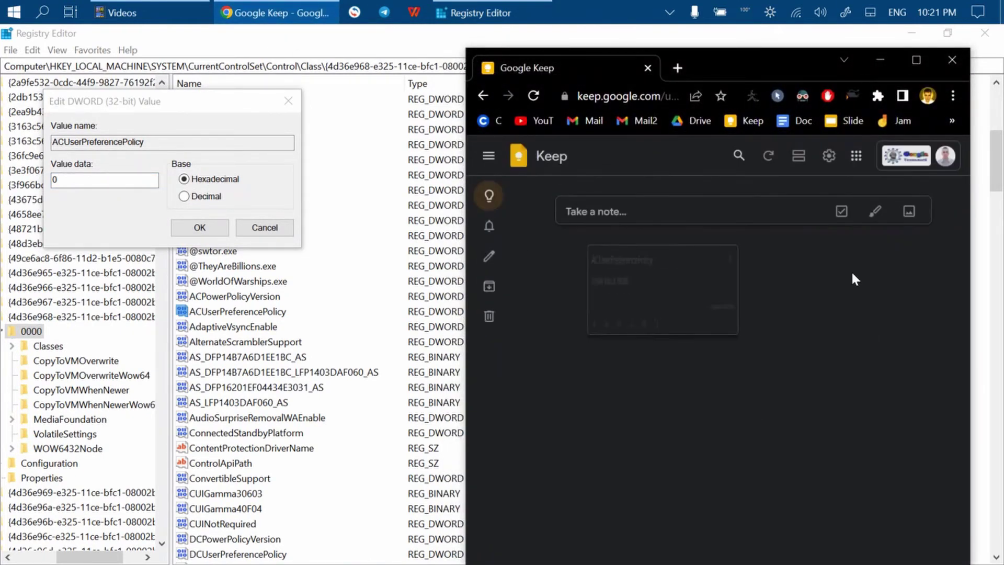
click(879, 61)
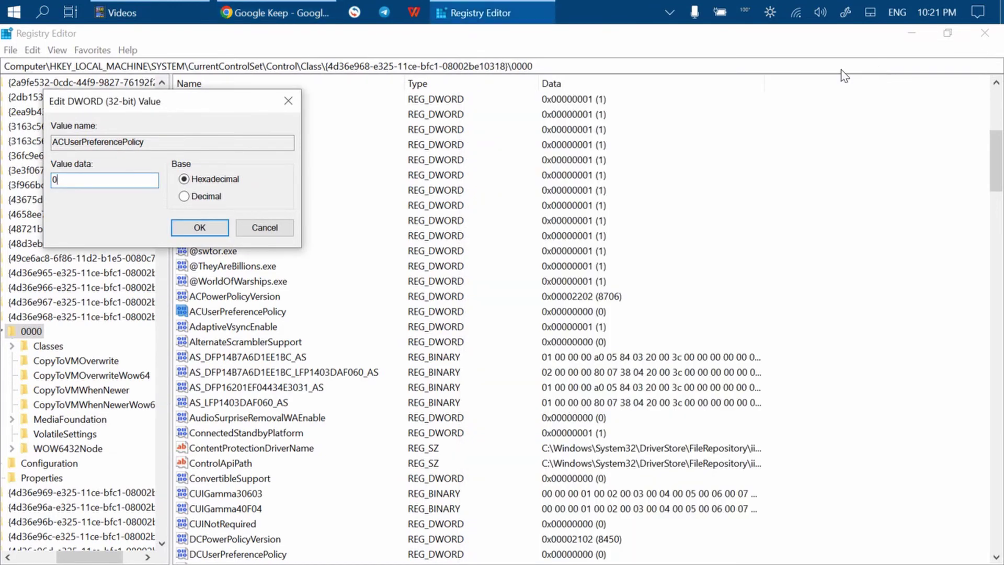
click(201, 229)
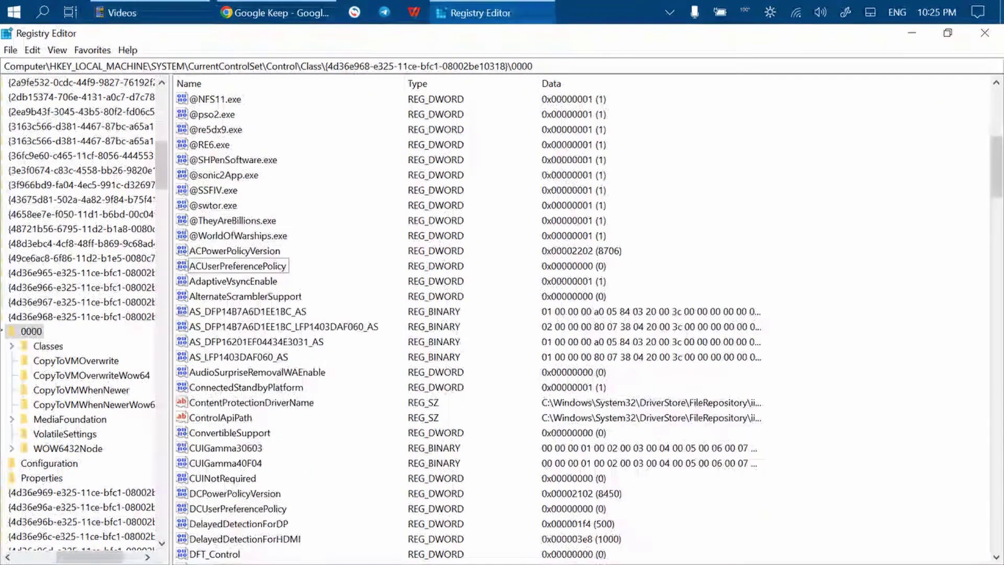
- Edit DCUserPreferencePolicy, glancing at the Keep note, and confirm value data 0
scroll(334, 343, down, 3)
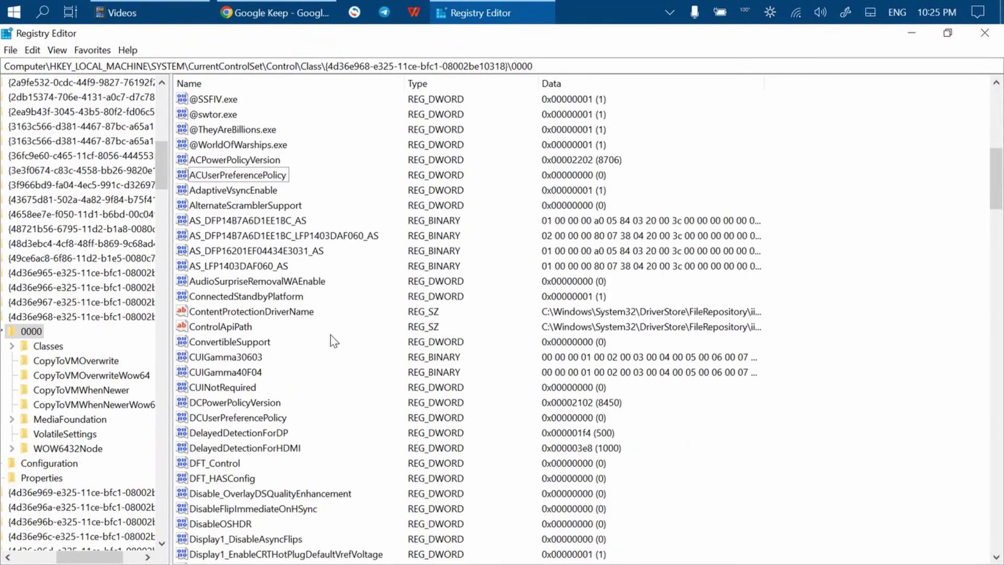
scroll(314, 339, down, 3)
double_click(264, 327)
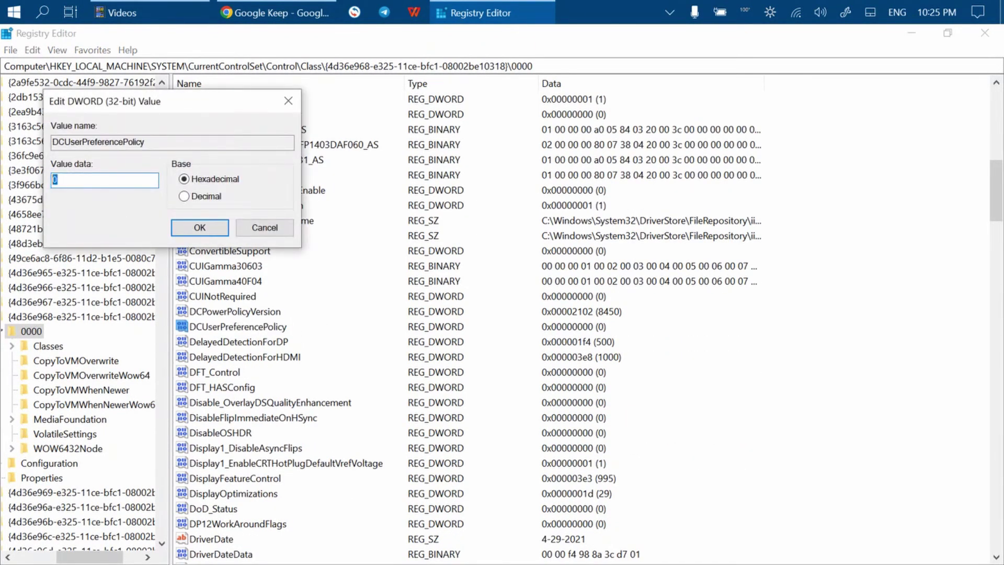
click(272, 10)
click(887, 341)
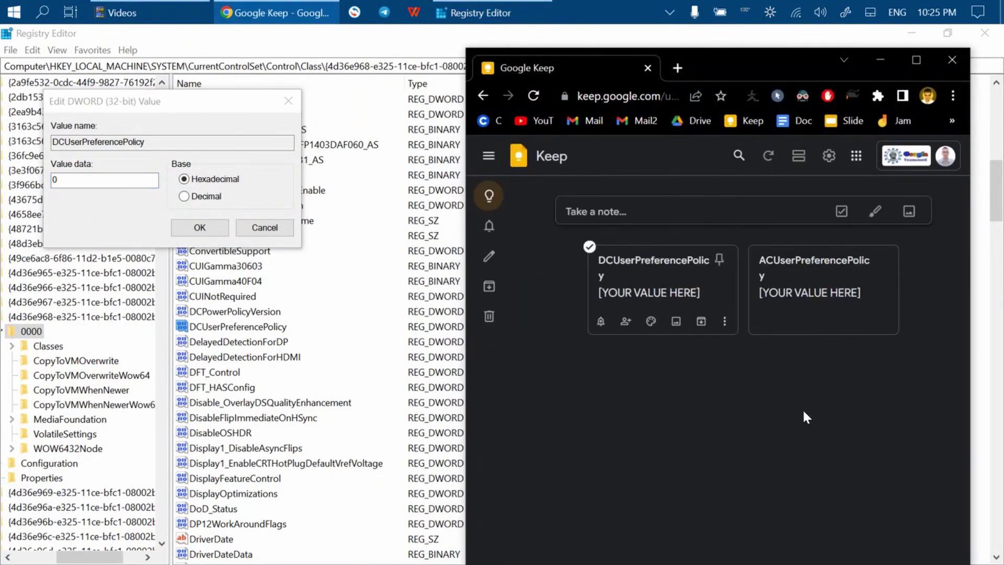
click(56, 180)
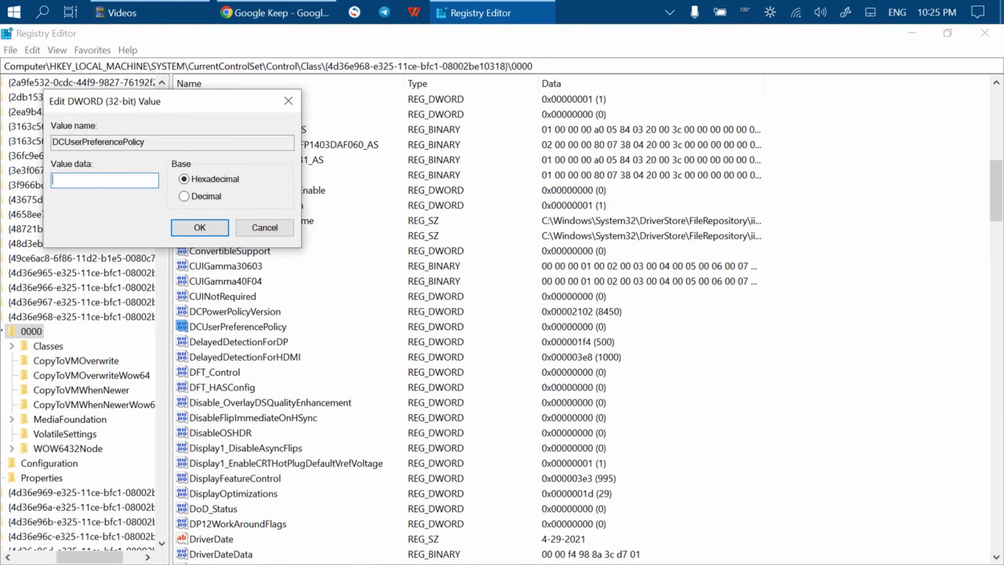
click(200, 228)
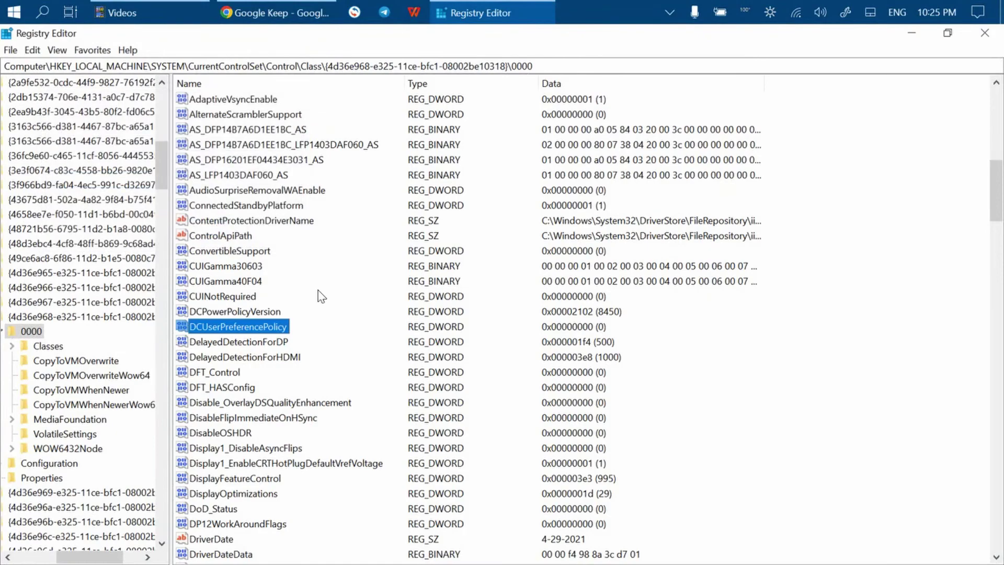